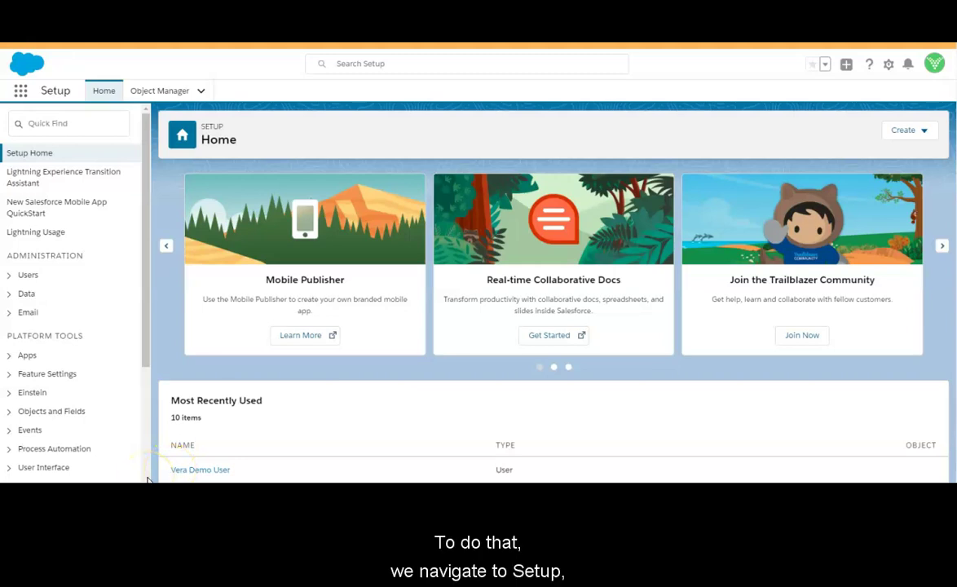
- Add Italian, marked Active, as a supported language in Translation Language Settings
click(66, 124)
text(translation)
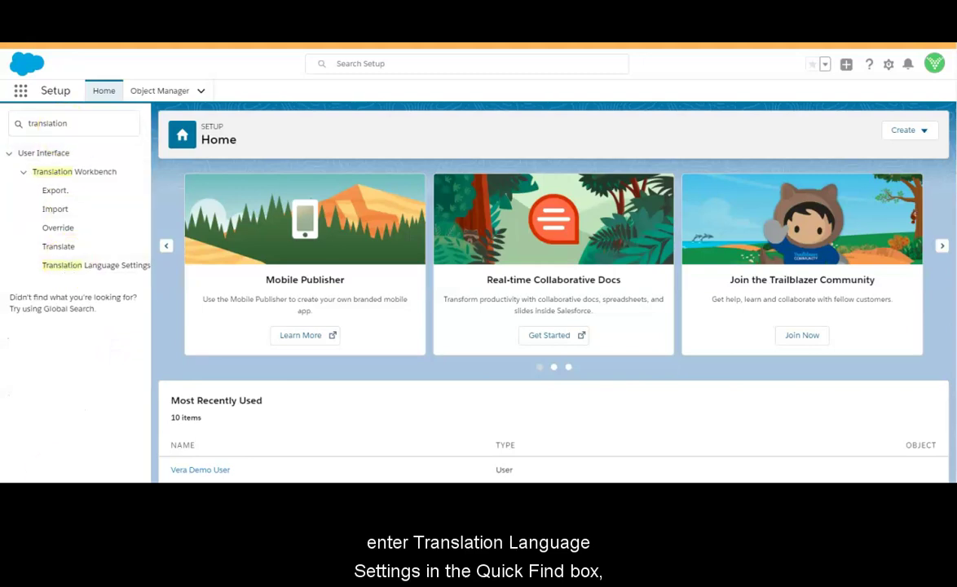
click(92, 269)
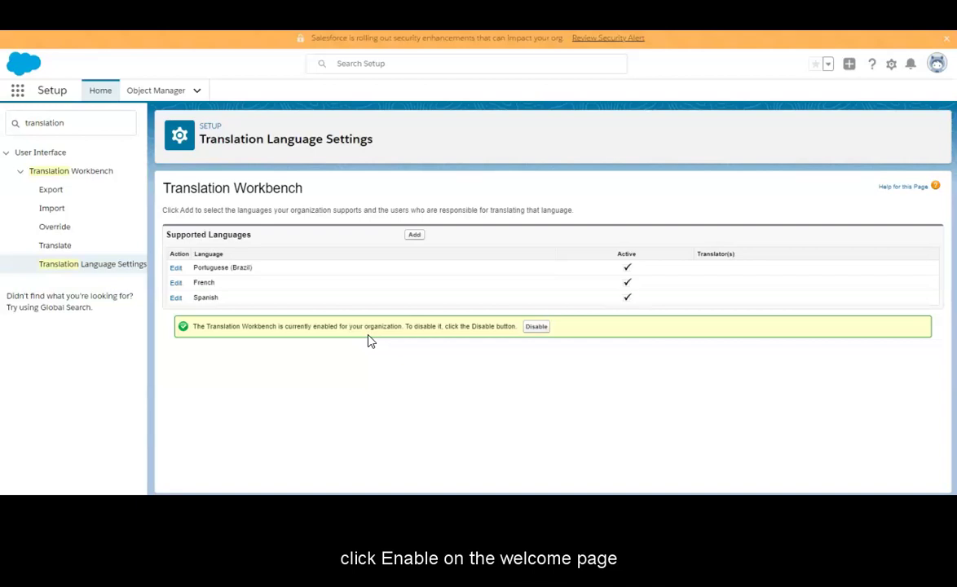
click(415, 235)
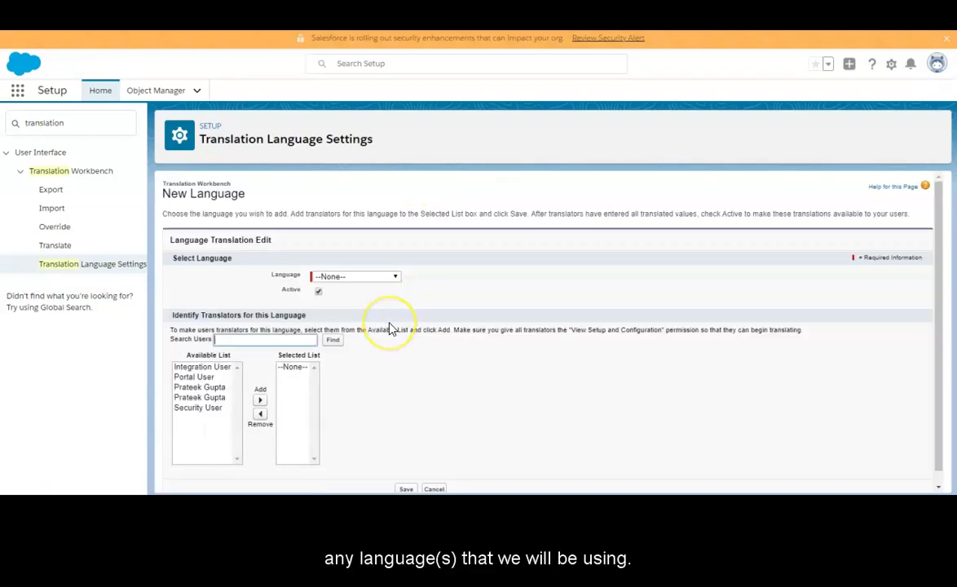
click(362, 277)
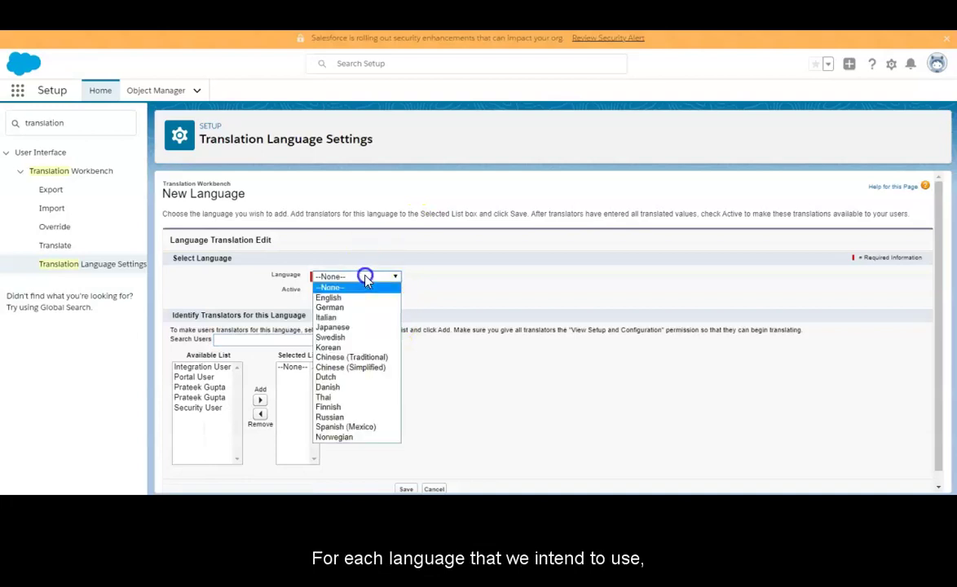
click(360, 321)
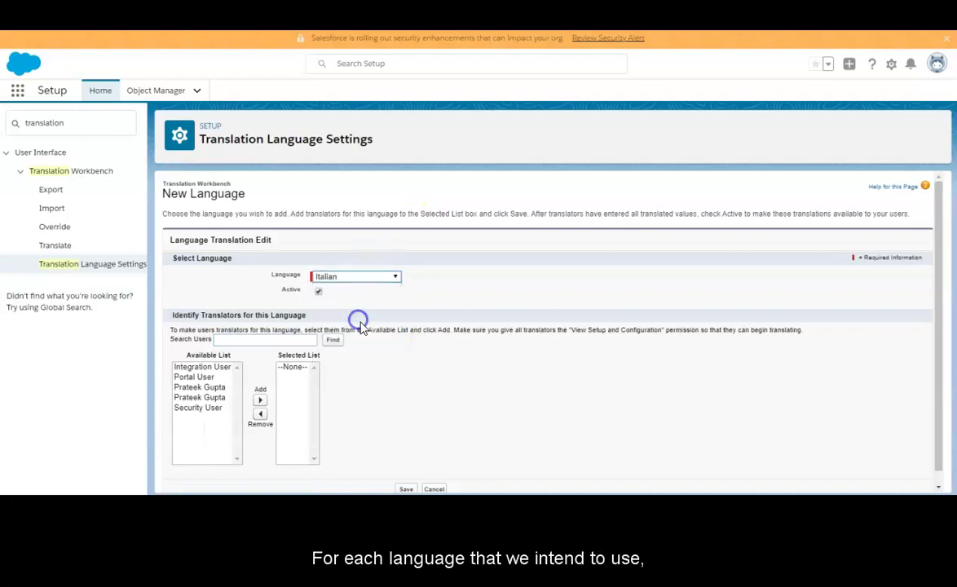
click(319, 293)
click(405, 488)
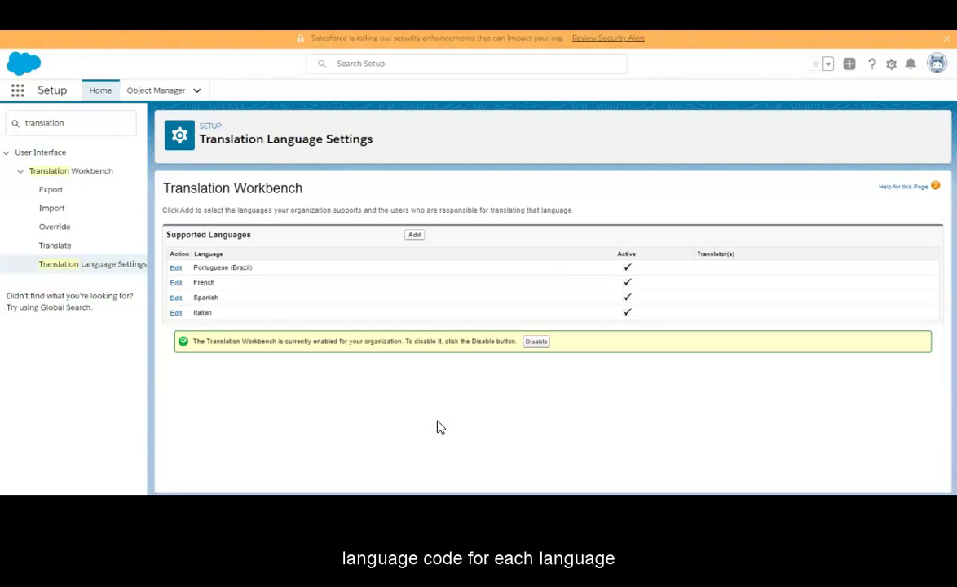
- Replace the Quick Find search with 'custom' and open the Custom Labels list
click(82, 122)
key(ctrl+a)
key(BackSpace)
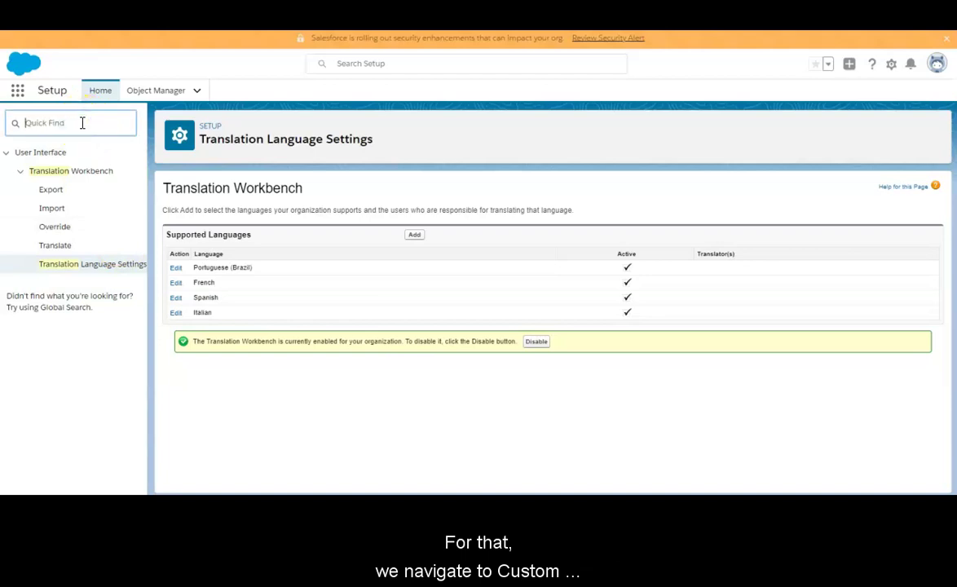
text(custom)
click(71, 238)
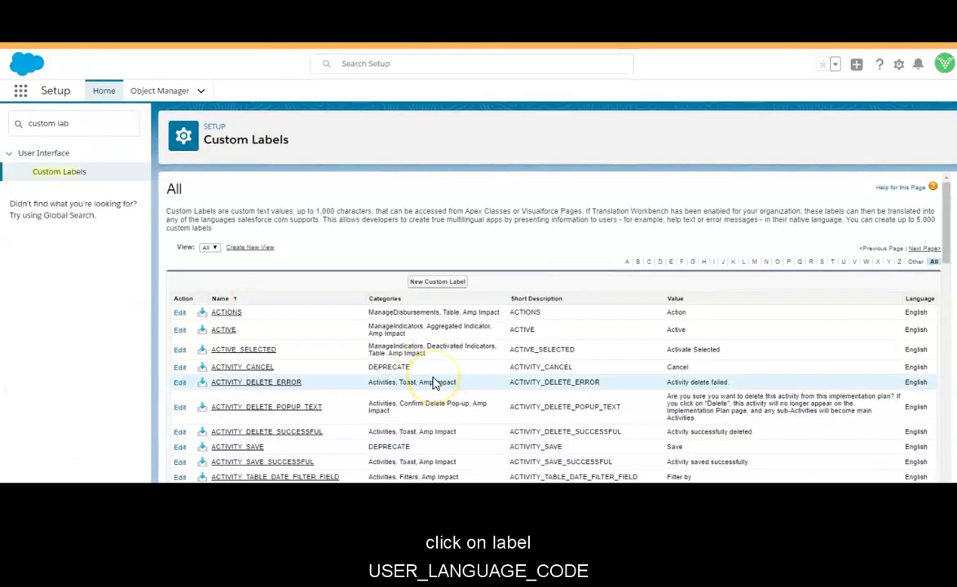
- Filter labels by U, open USER_LANGUAGE_CODE and start a New Local Translation
click(843, 262)
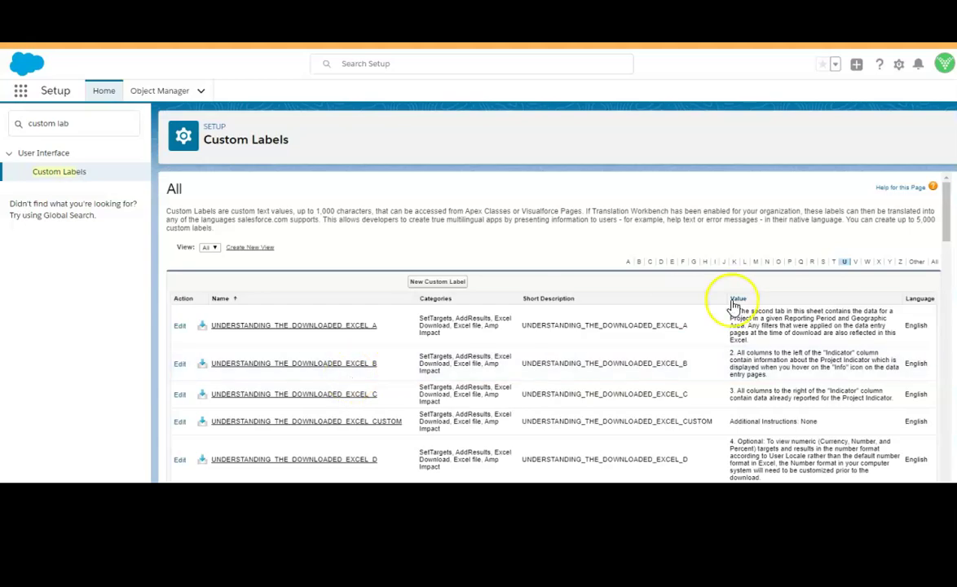
click(221, 299)
click(244, 312)
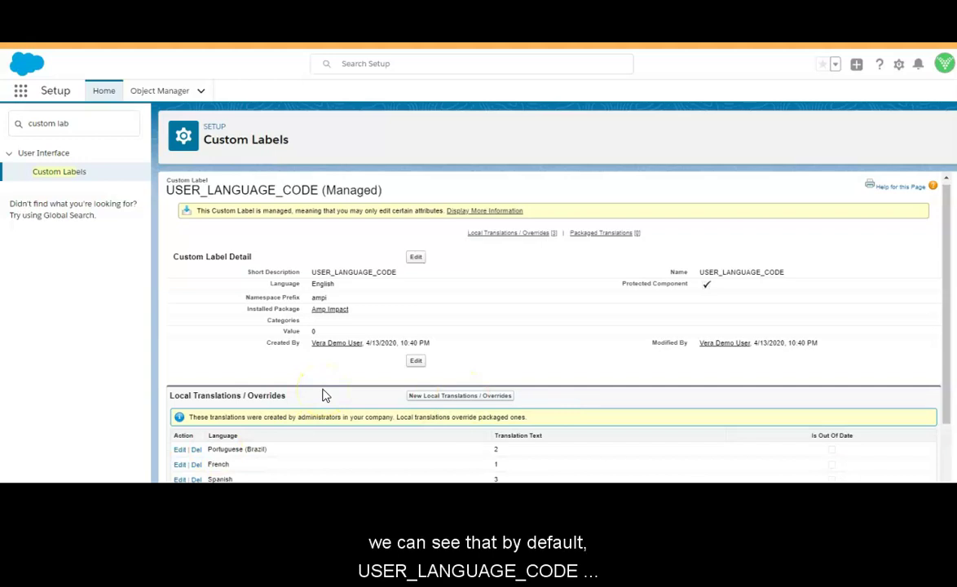
click(302, 340)
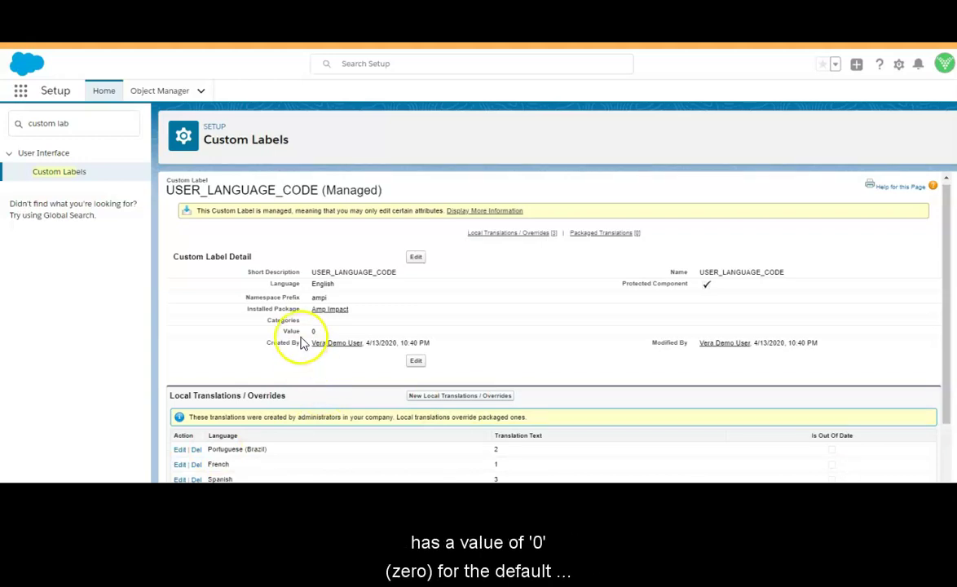
click(298, 391)
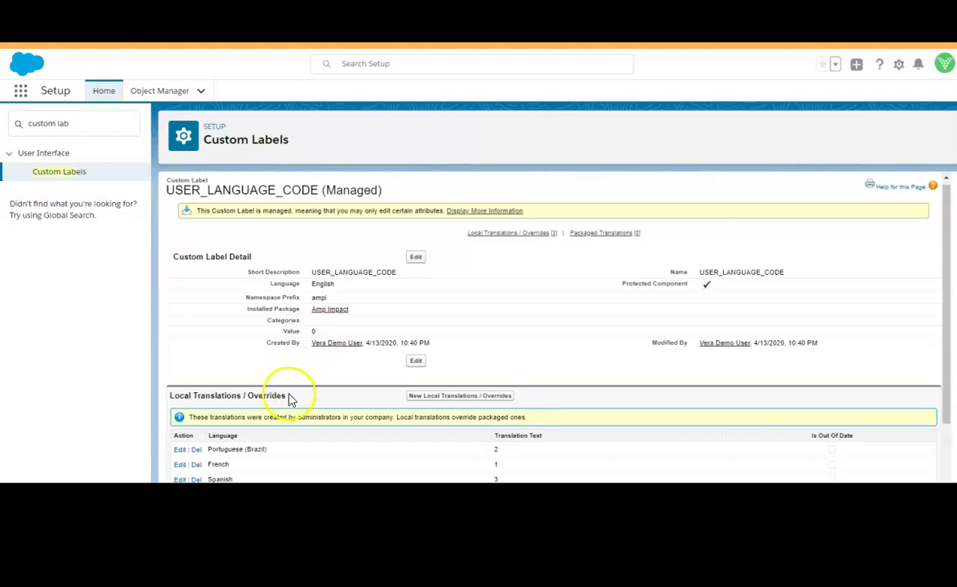
click(439, 396)
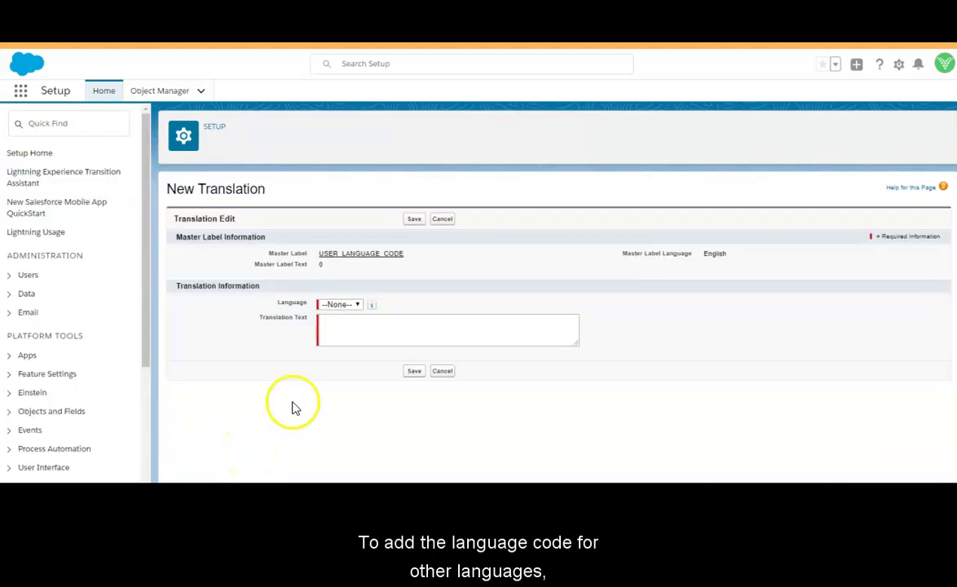
- Save an Italian translation of USER_LANGUAGE_CODE with translation text 'it'
click(351, 305)
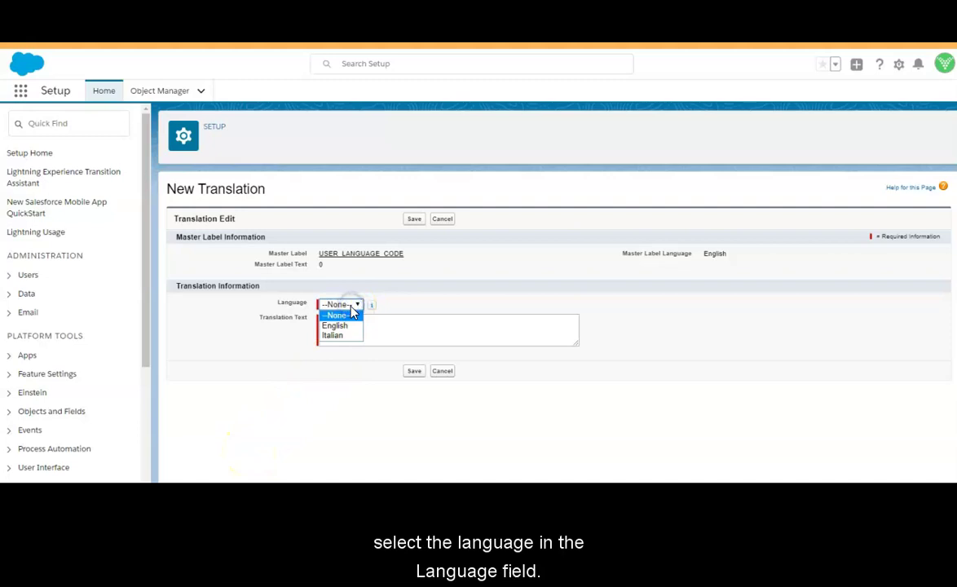
click(342, 333)
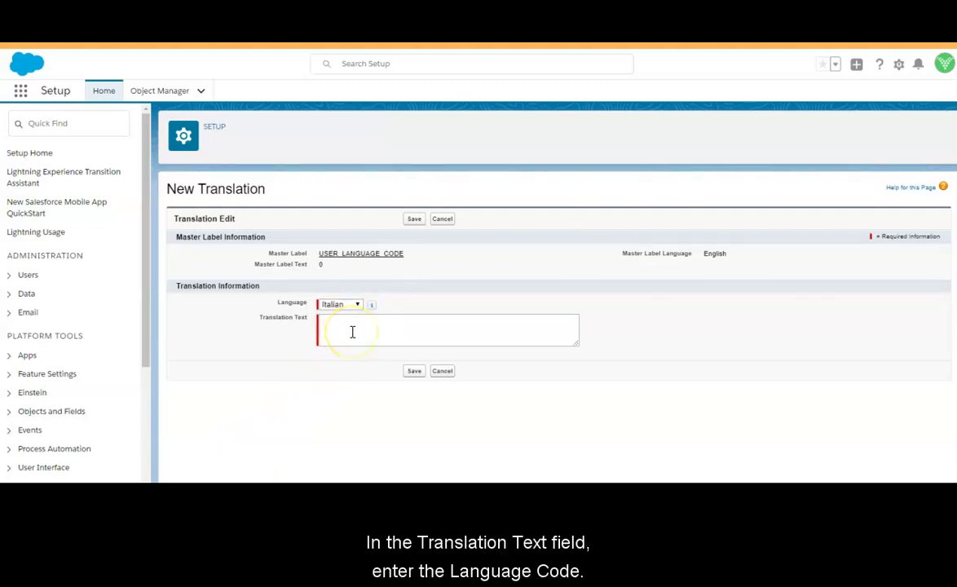
click(352, 332)
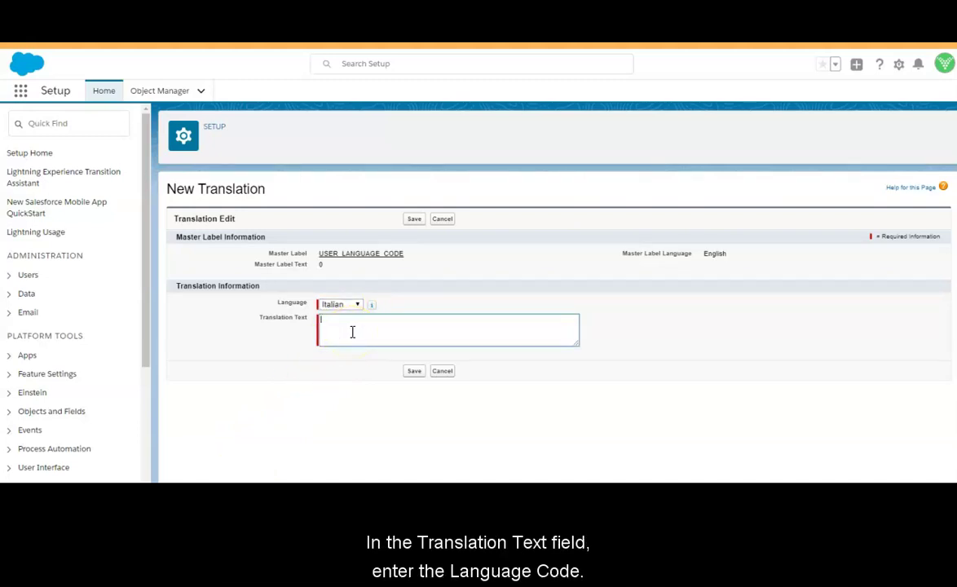
text(it)
click(414, 371)
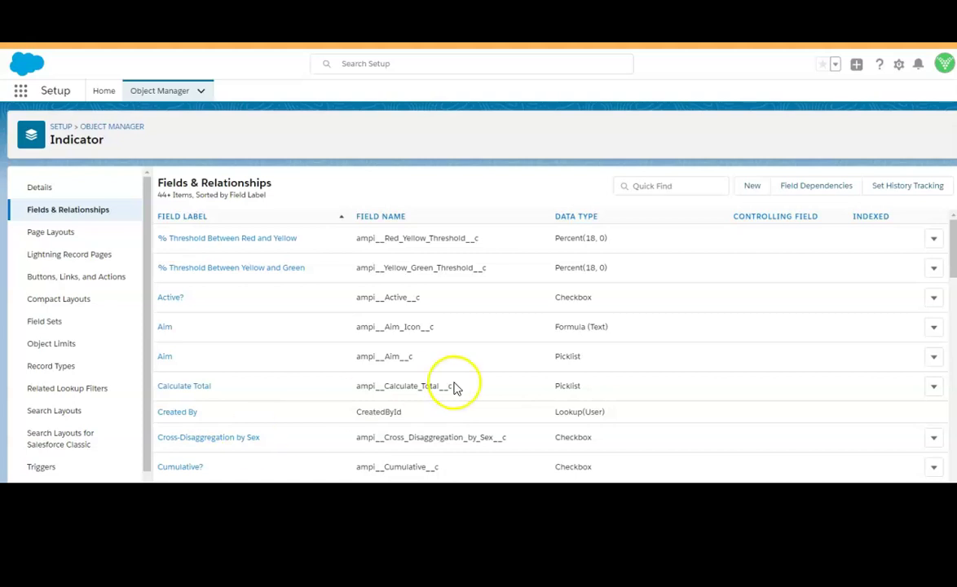
- Filter the Indicator Fields & Relationships list by 'indicat'
click(671, 187)
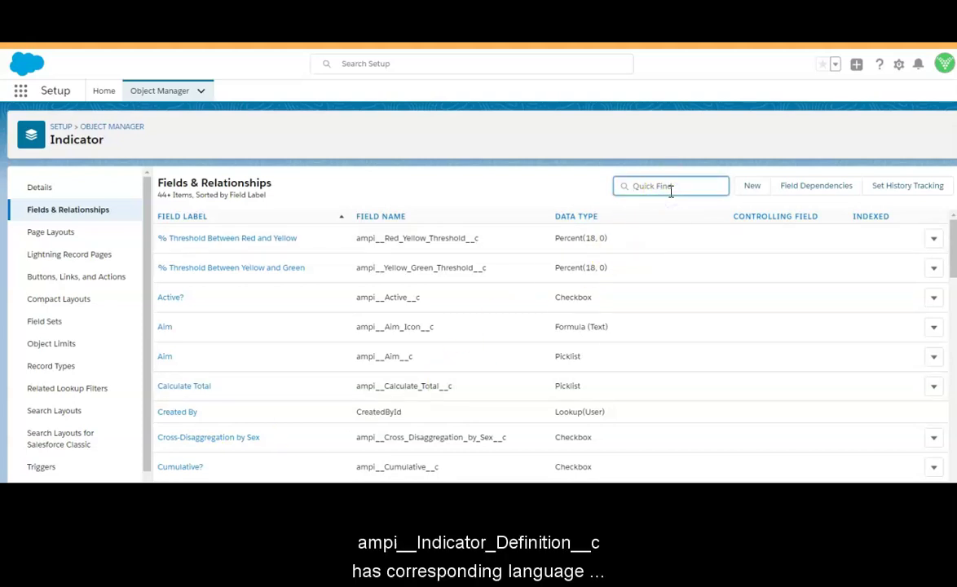
text(indicat)
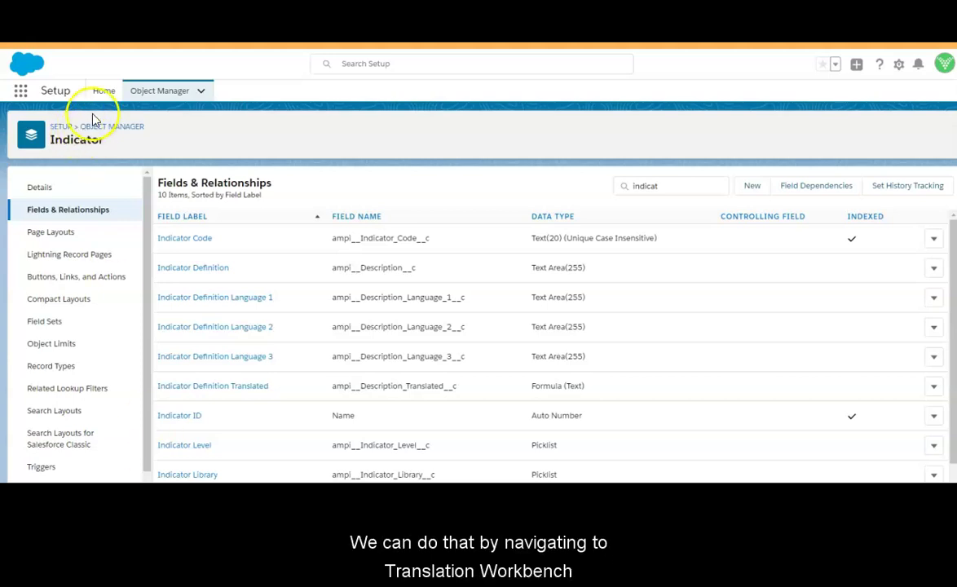
- From Setup home, search 'translation' and open the Translation Workbench Override page
click(104, 90)
click(74, 124)
text(translation)
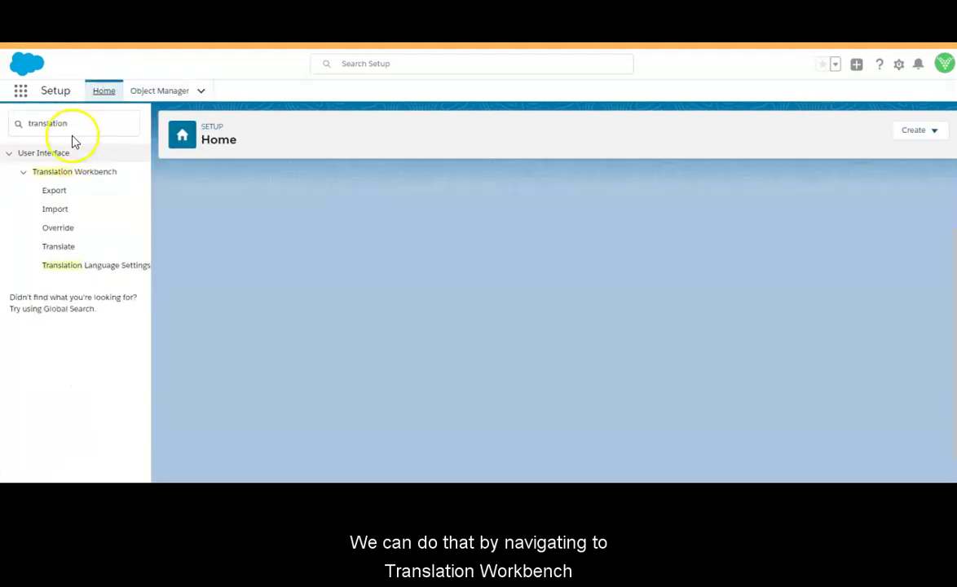
click(82, 229)
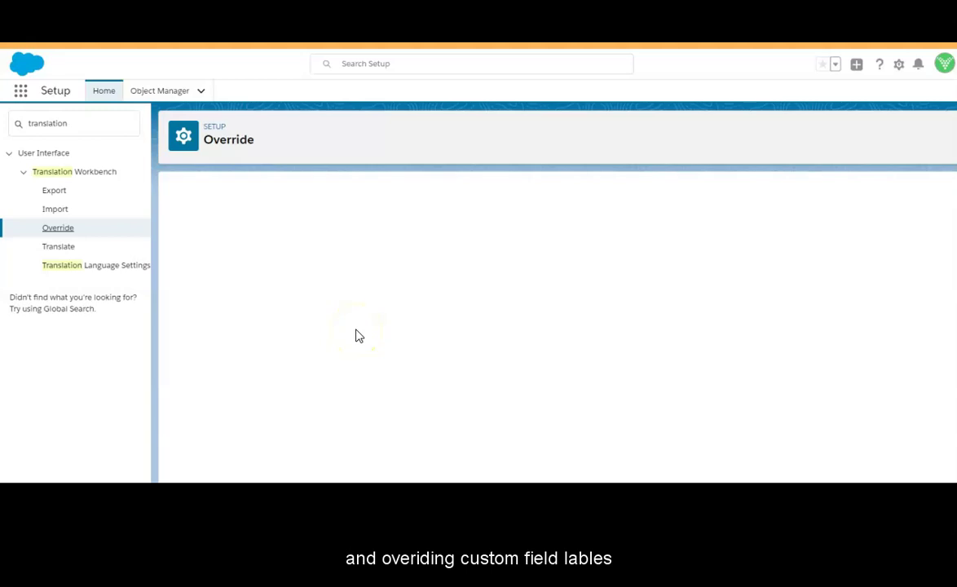
- Set the override to Custom Field on the Indicator object and load its field labels
click(317, 337)
click(326, 206)
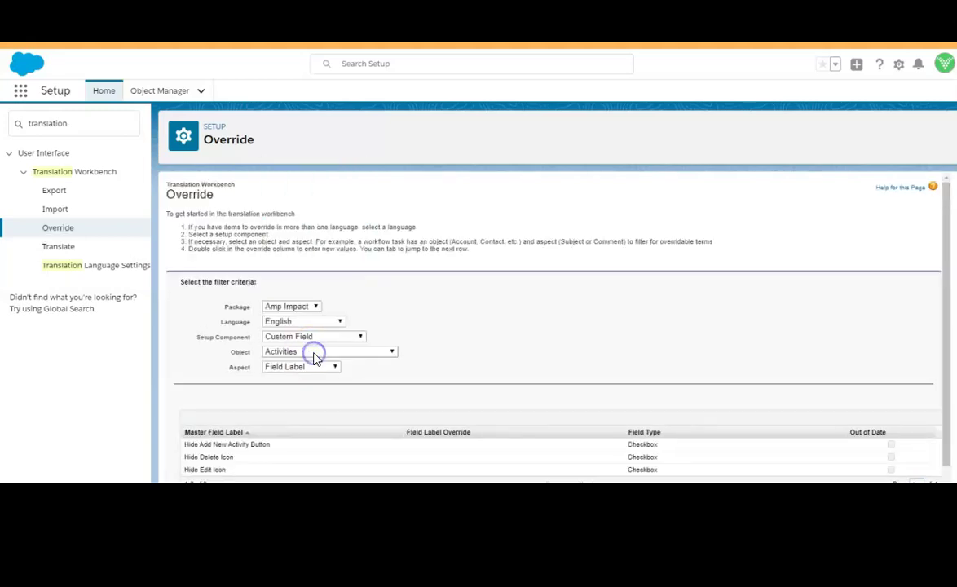
click(314, 353)
text(ind)
key(Return)
click(374, 389)
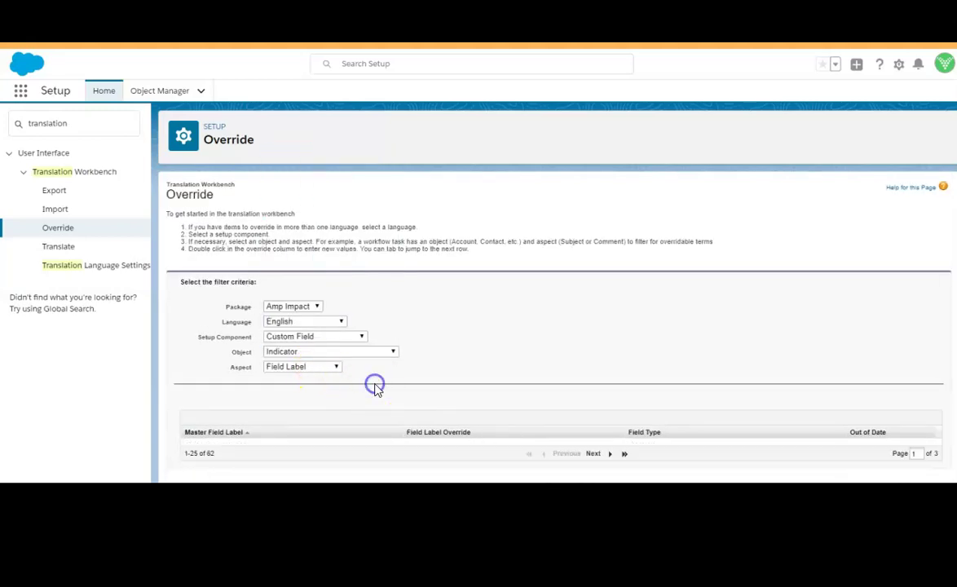
scroll(376, 388, down, 5)
click(593, 465)
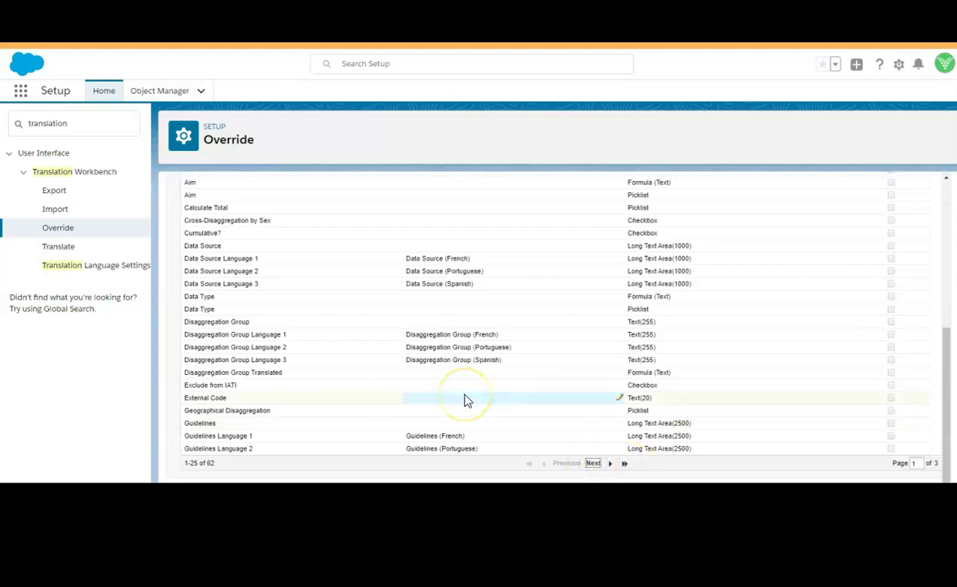
scroll(331, 419, up, 2)
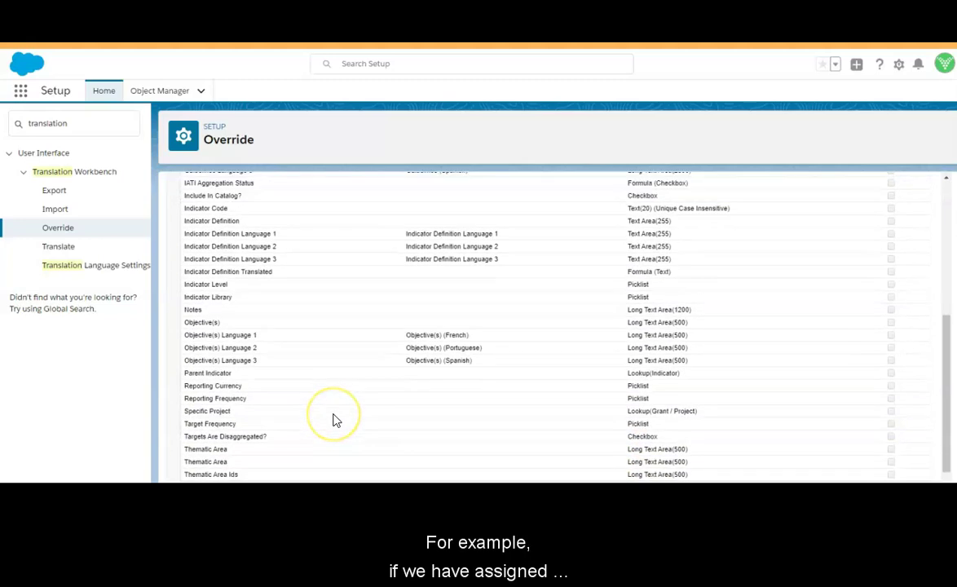
- Change the Indicator Definition Language 3 override label to 'Indicator Definition (French)'
double_click(516, 290)
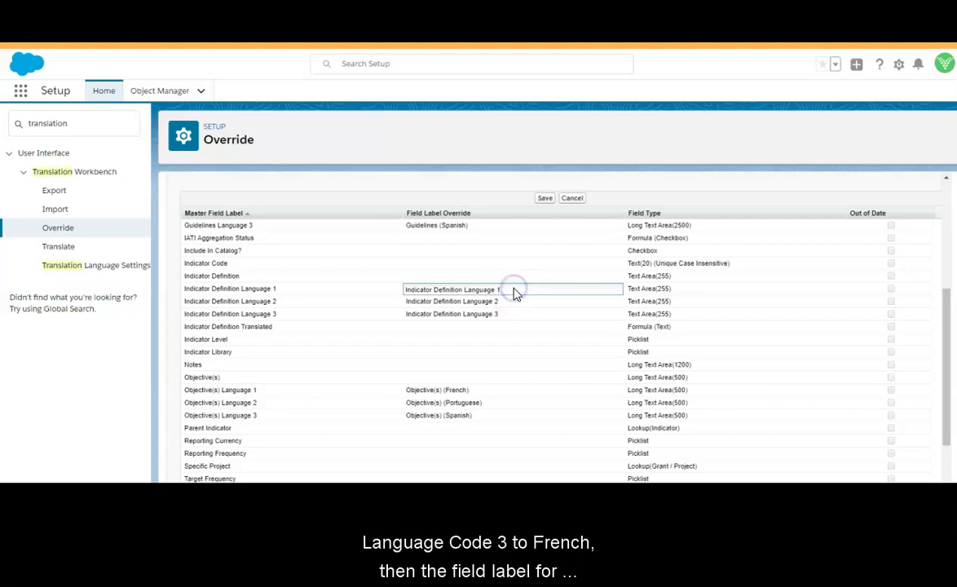
double_click(506, 315)
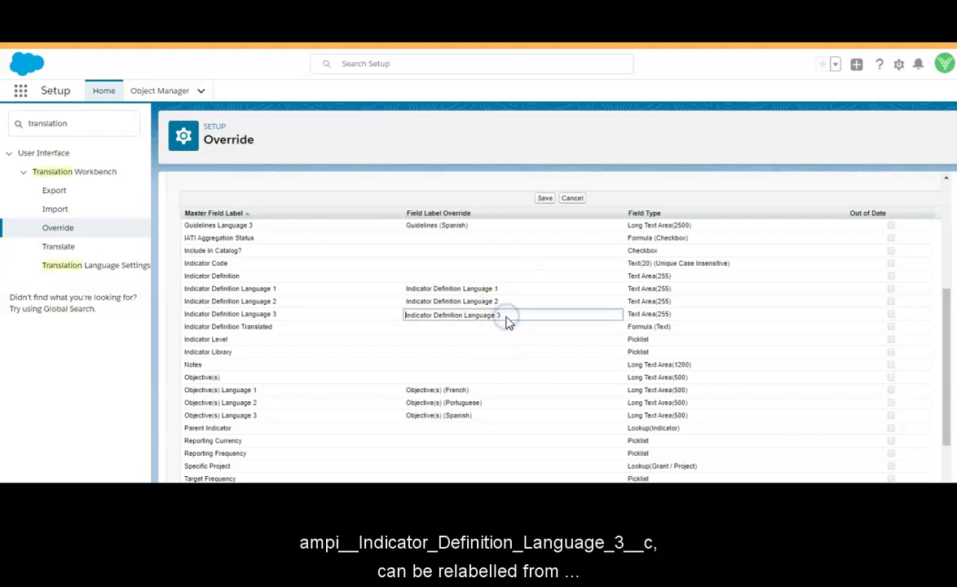
triple_click(506, 313)
click(507, 314)
key(BackSpace)
key(BackSpace)
key(BackSpace)
key(BackSpace)
key(BackSpace)
key(BackSpace)
key(BackSpace)
key(BackSpace)
key(BackSpace)
key(BackSpace)
key(BackSpace)
text((Frenm)
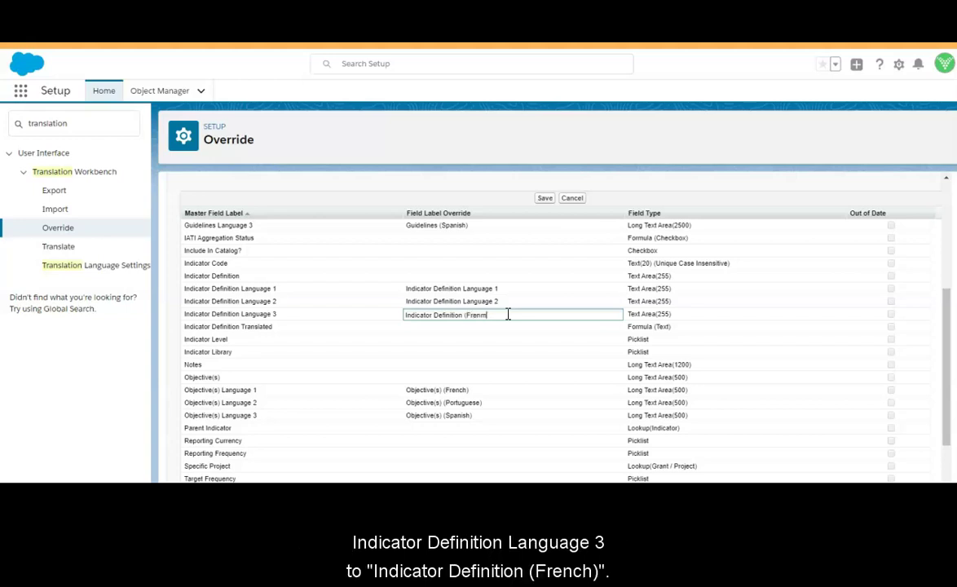
key(BackSpace)
text(ch))
click(507, 314)
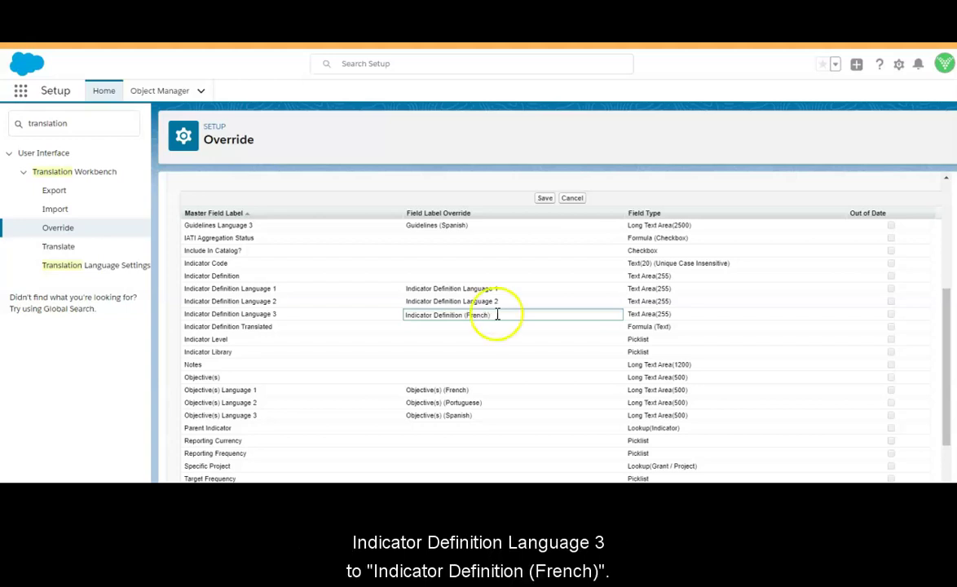
key(Return)
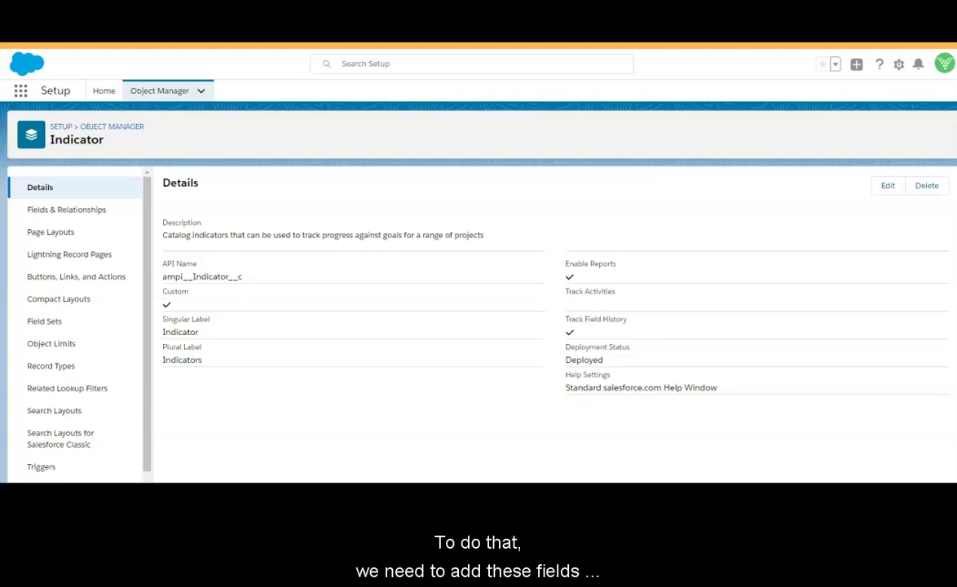
- Show the Indicator object's Field Sets list
click(54, 323)
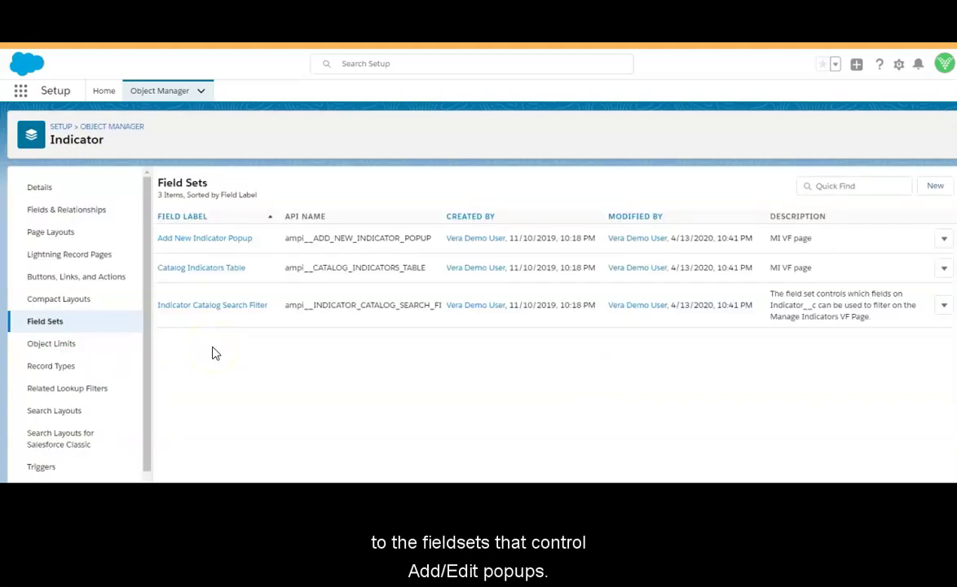
- Drag the 'lang'-filtered Indicator Definition Language fields into Add New Indicator Popup and save
click(218, 244)
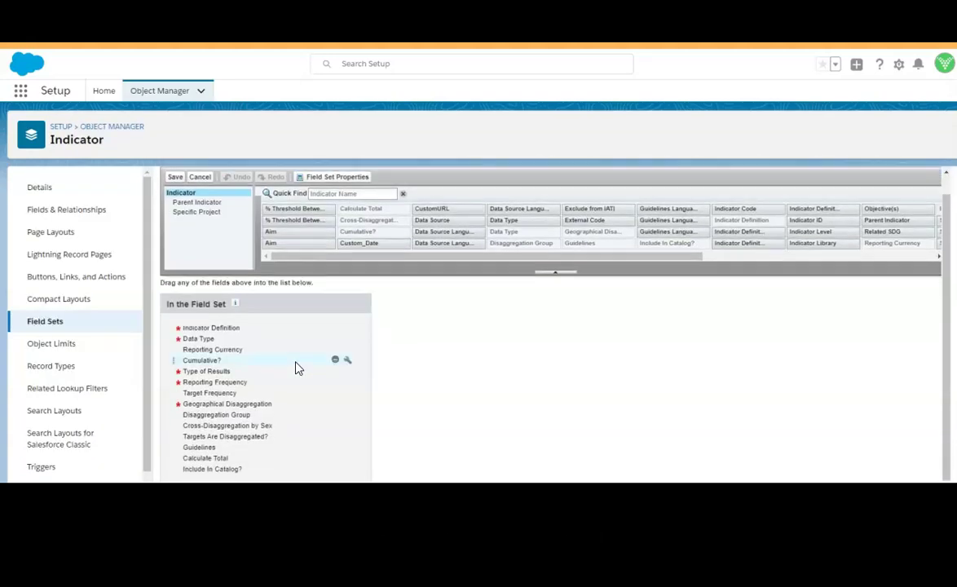
click(335, 199)
text(lang)
ctrl+click(412, 221)
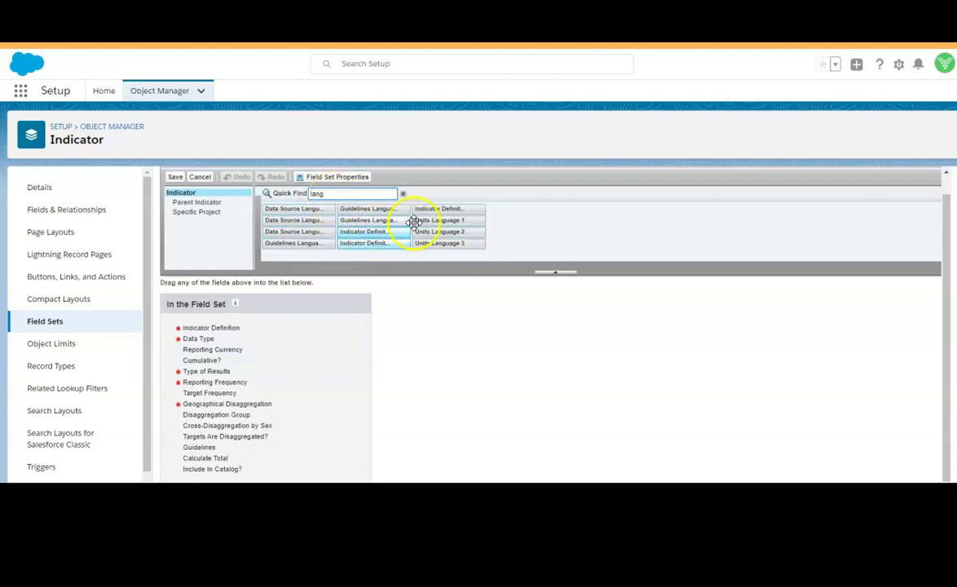
drag(379, 232, 257, 348)
click(174, 176)
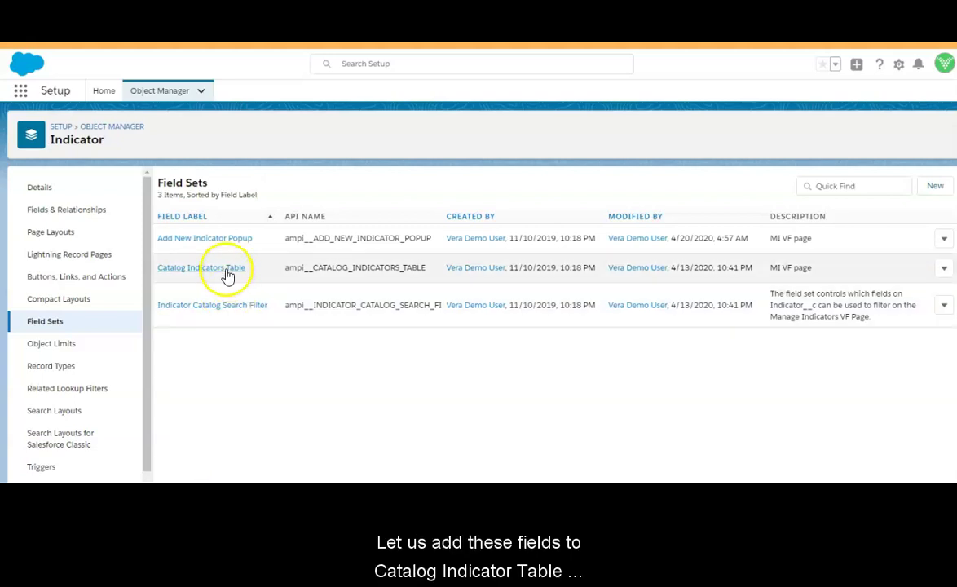
- Drag Disaggregation Group Translated, found with 'tran', into Catalog Indicators Table and save
click(228, 270)
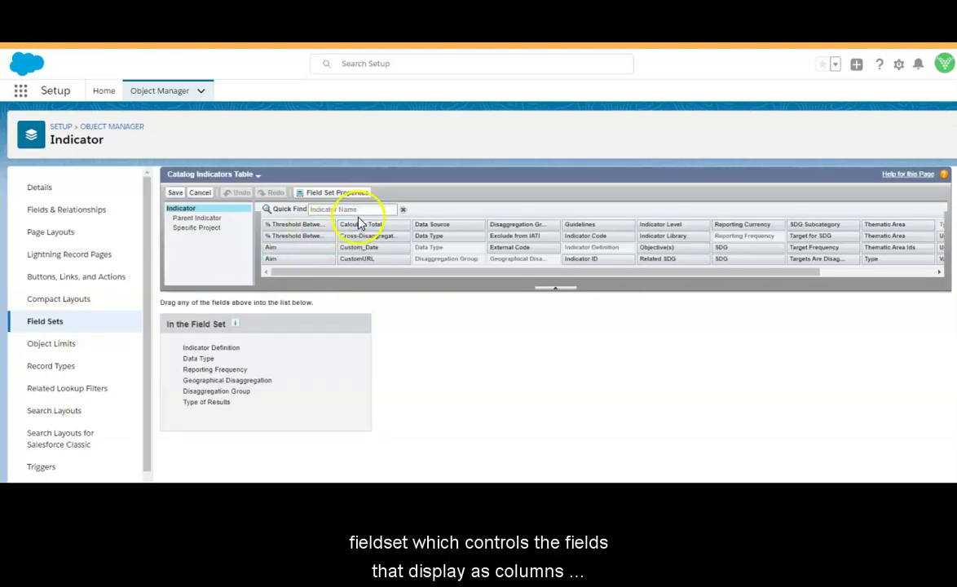
click(356, 210)
text(tran)
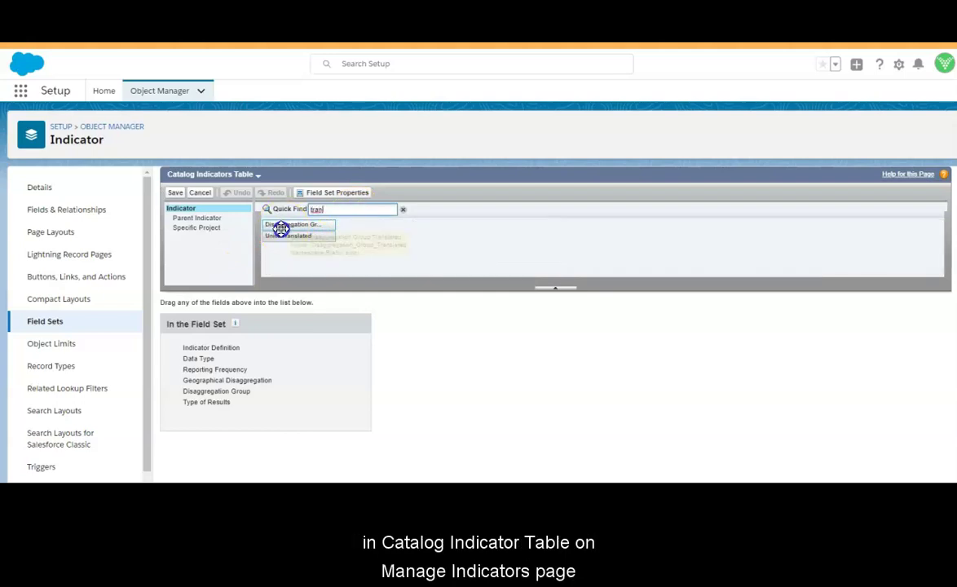
drag(280, 229, 213, 397)
click(175, 192)
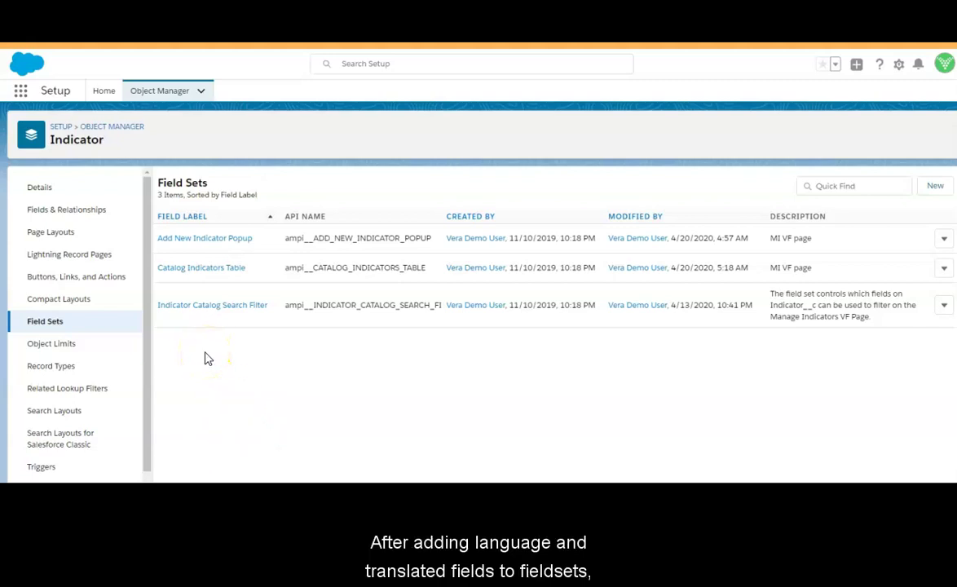
- In Indicator Layout, place the 'def'-filtered Indicator Definition fields into the Information section
click(72, 241)
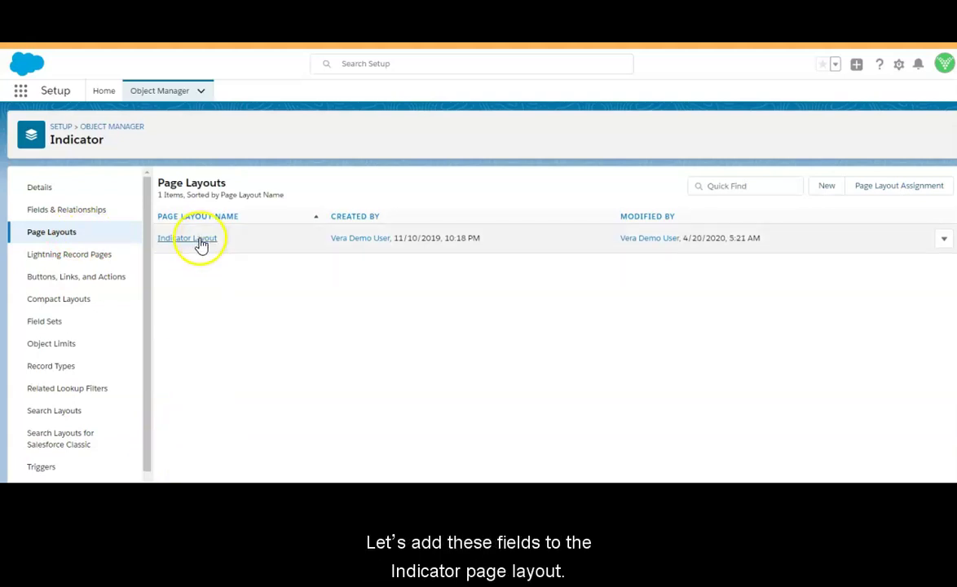
click(199, 241)
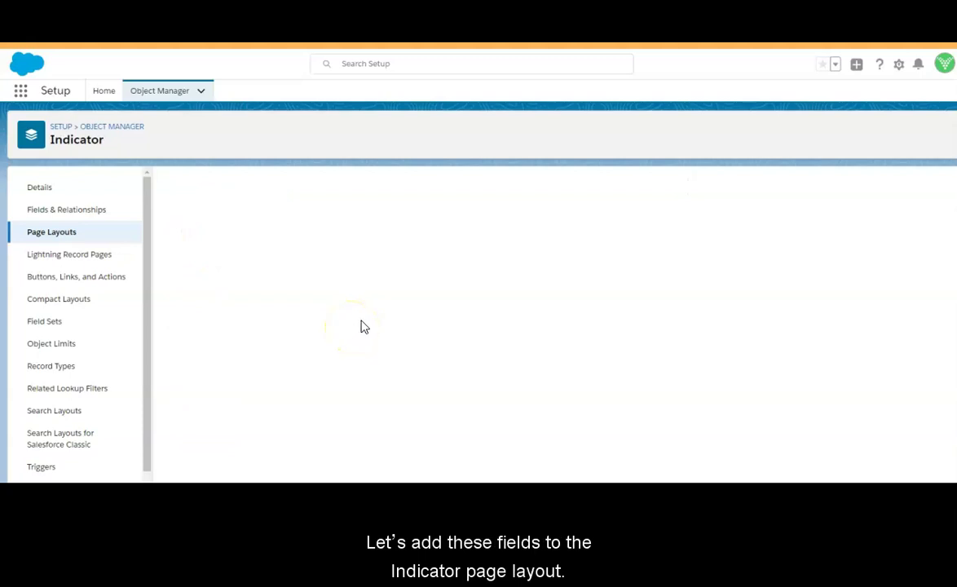
click(365, 241)
text(def)
scroll(284, 374, down, 3)
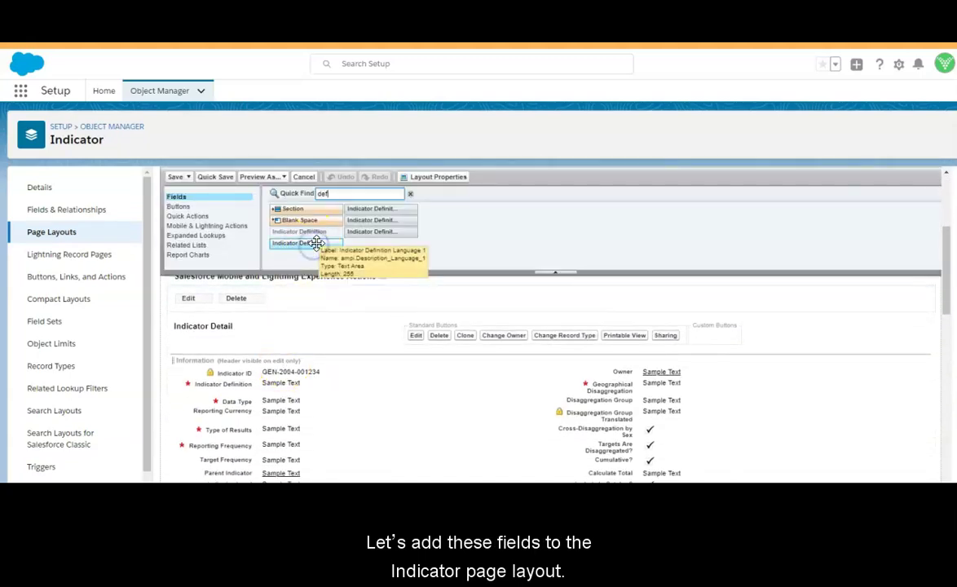
shift+click(360, 233)
drag(325, 244, 251, 397)
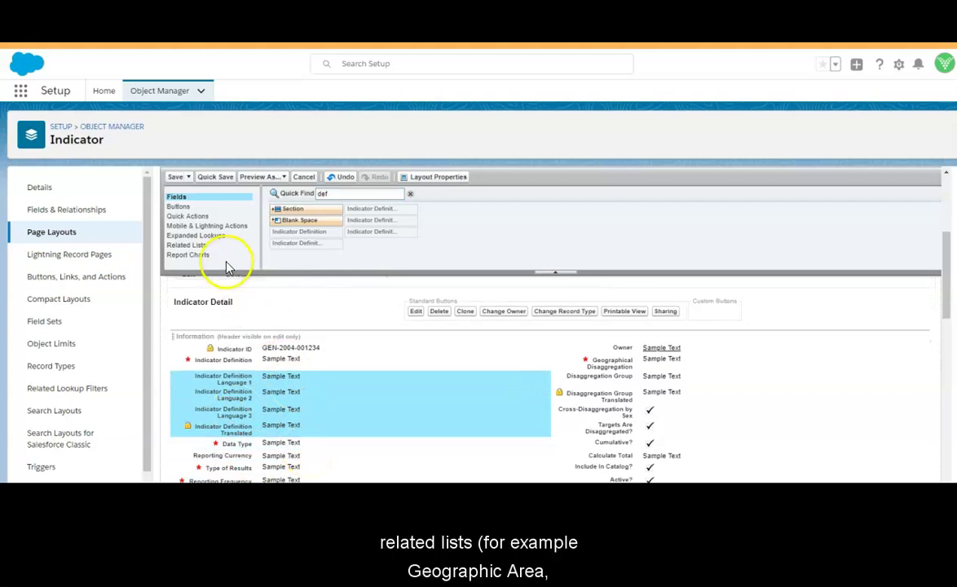
click(200, 246)
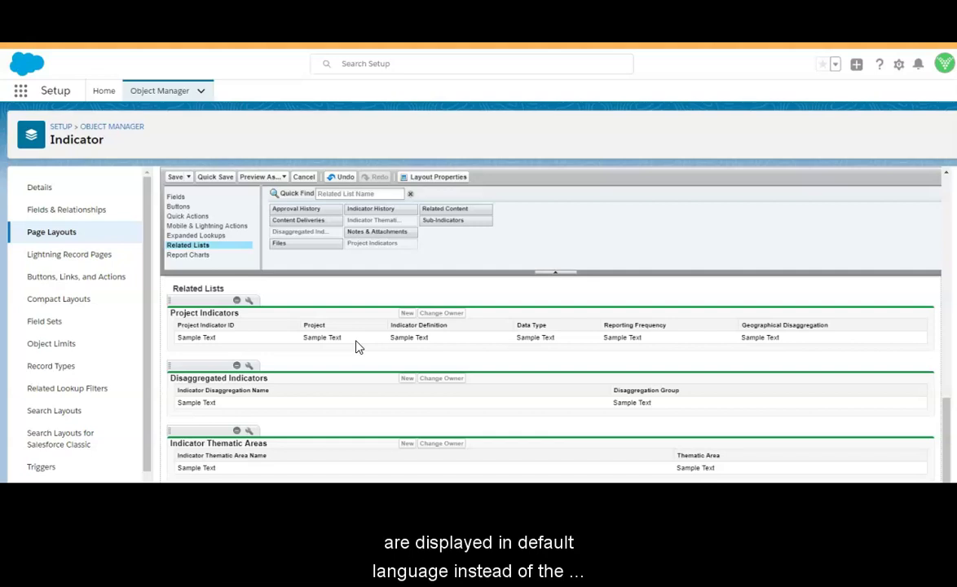
- Add a Disaggregation Group Translated column to Project Indicators and save the Indicator Layout
click(249, 301)
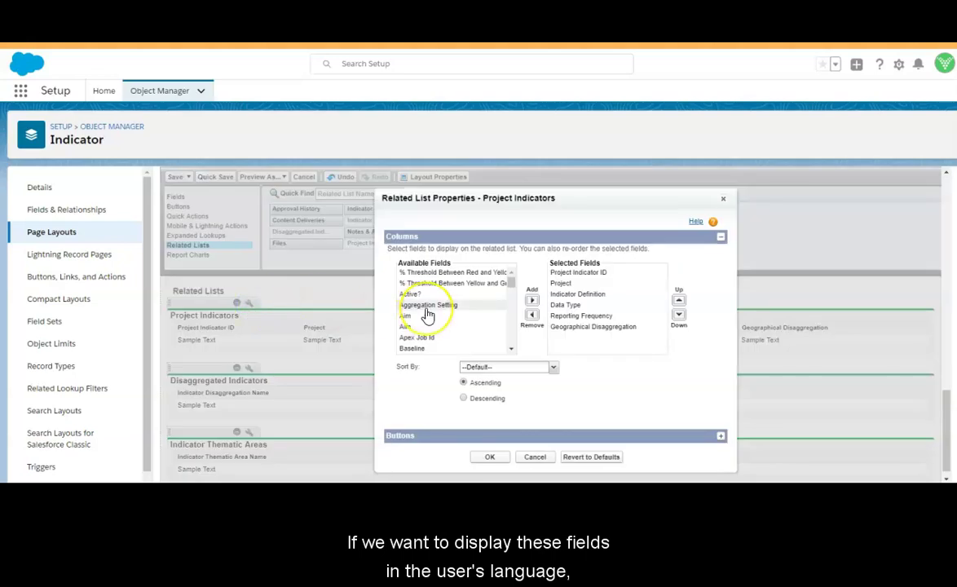
scroll(428, 313, down, 3)
scroll(428, 313, up, 2)
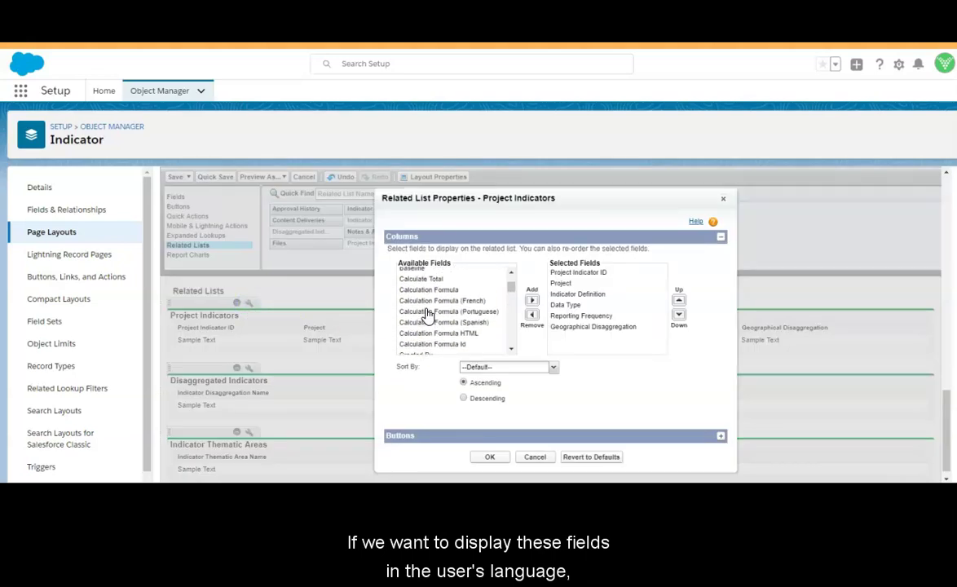
scroll(428, 314, down, 4)
scroll(429, 315, down, 3)
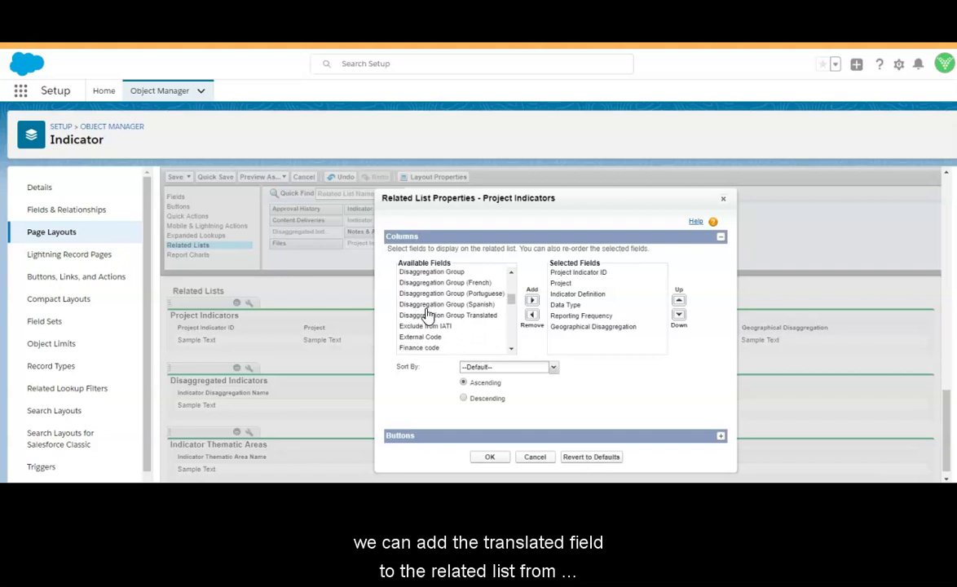
click(447, 309)
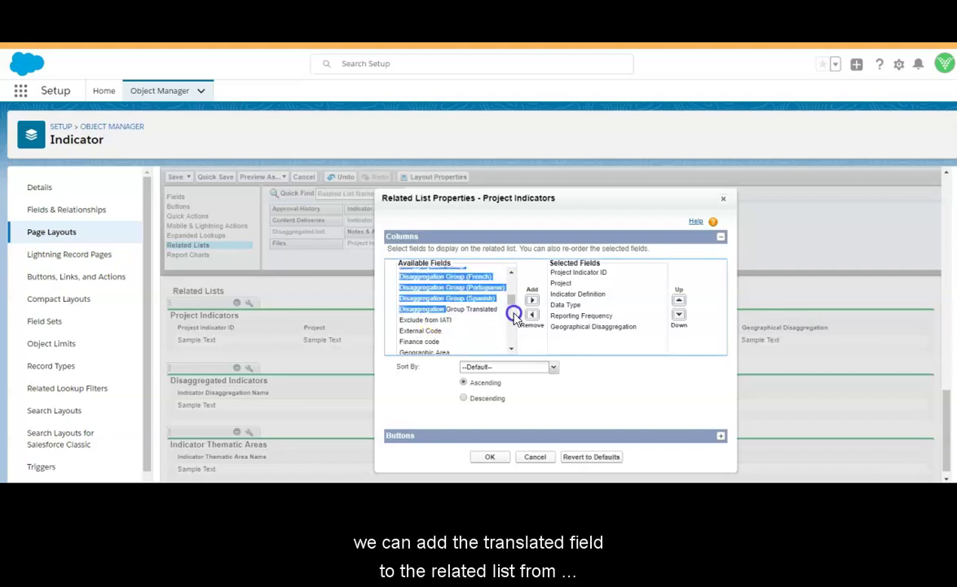
click(532, 300)
click(490, 456)
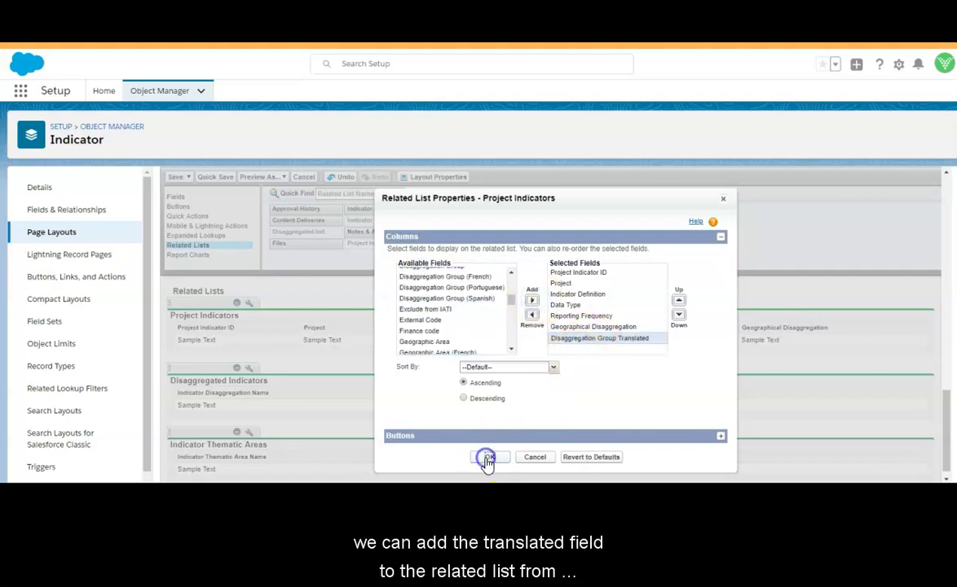
click(175, 177)
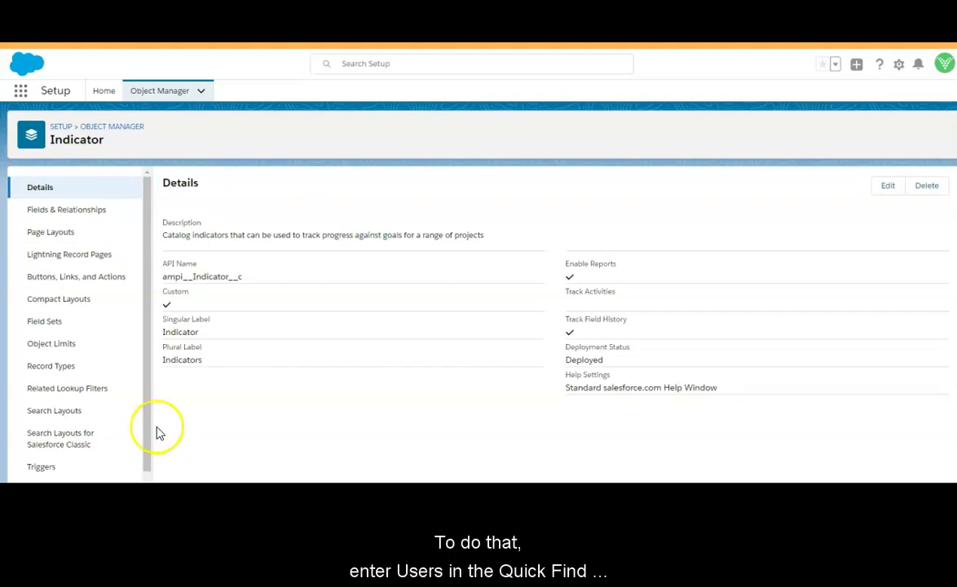
- From the Setup Users list, edit the user's record, set Language to Português (Brasil), and save
click(100, 90)
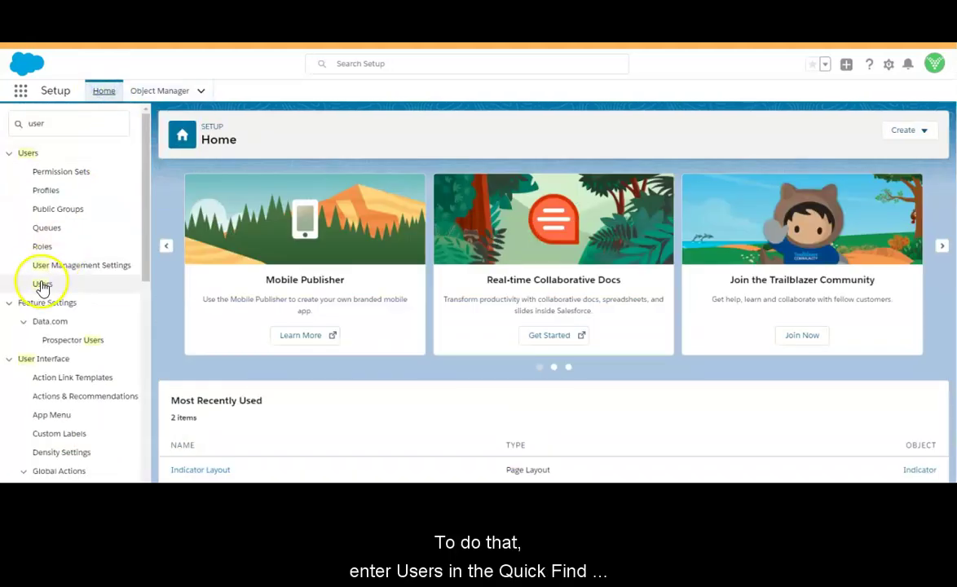
click(41, 284)
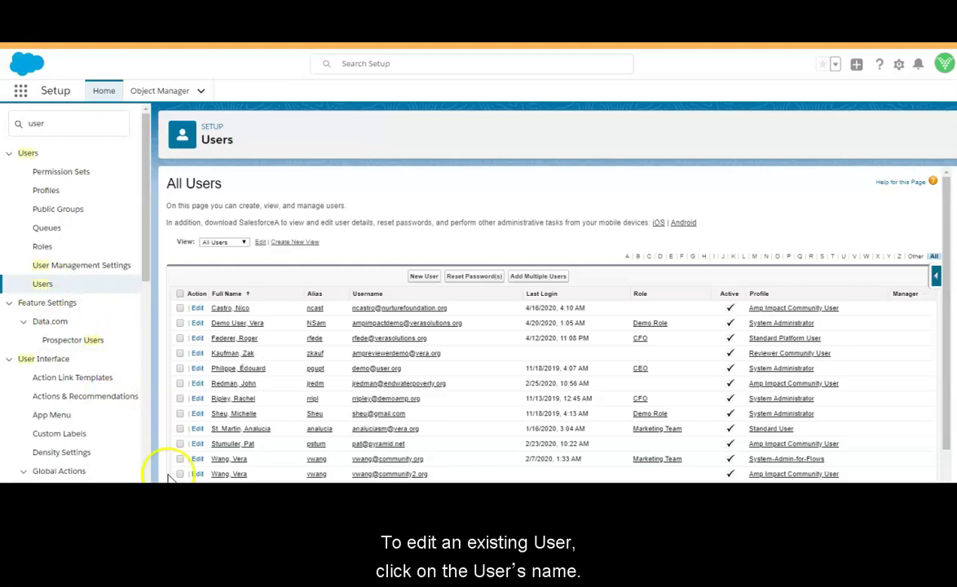
click(198, 367)
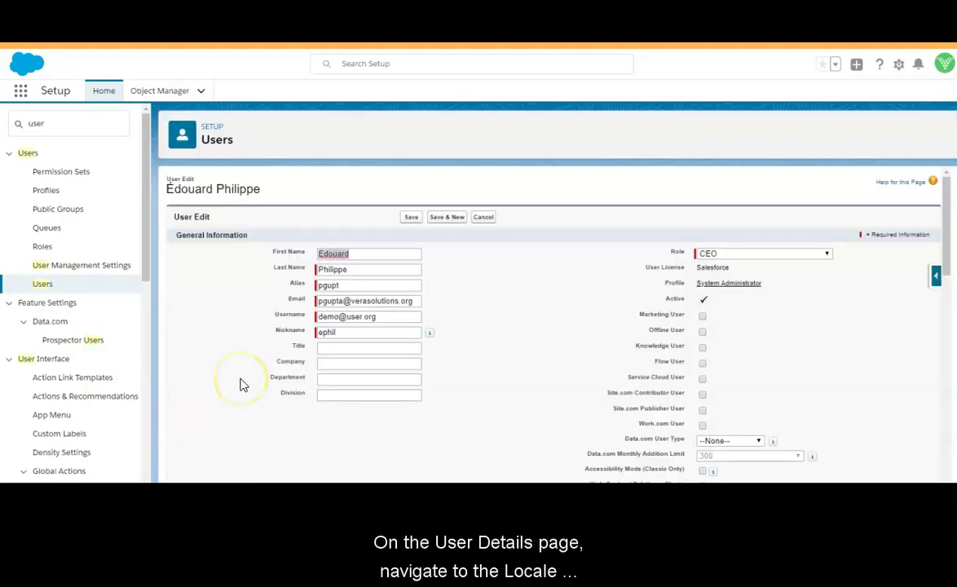
scroll(241, 385, down, 3)
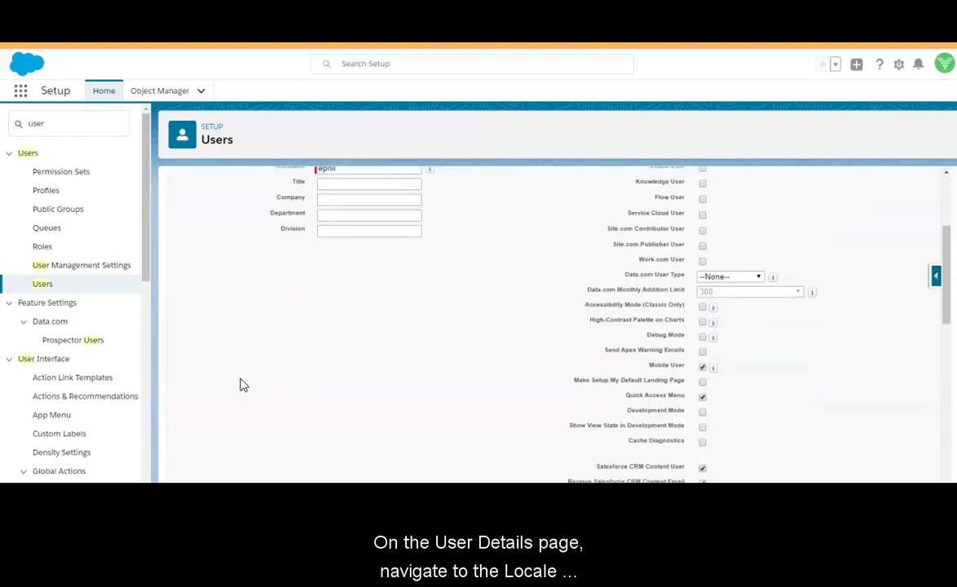
scroll(240, 384, down, 10)
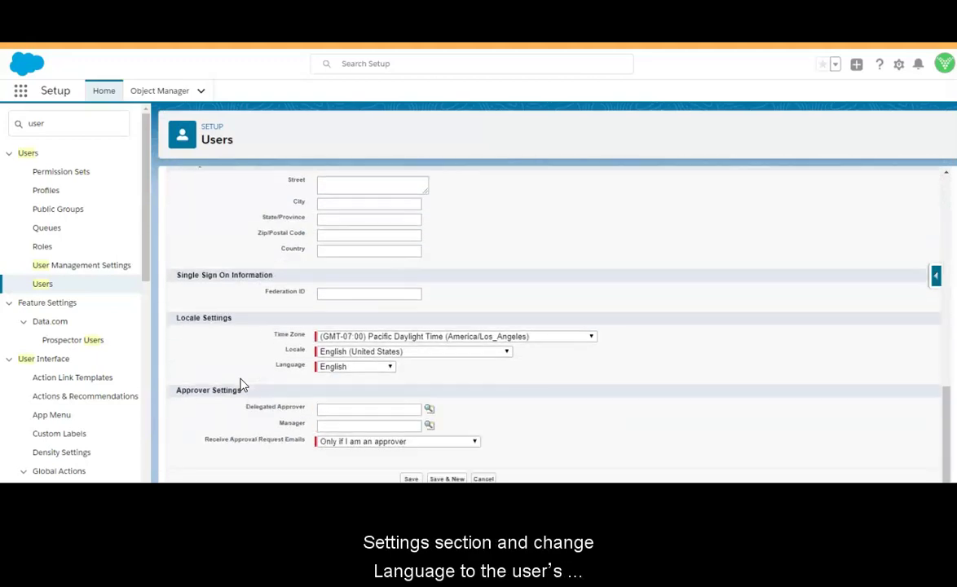
click(331, 369)
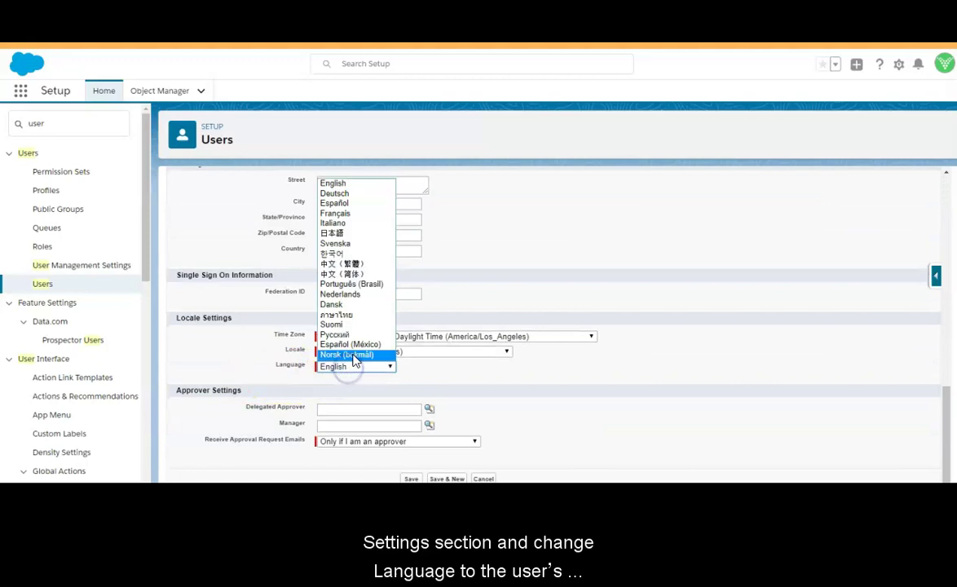
click(366, 214)
click(410, 478)
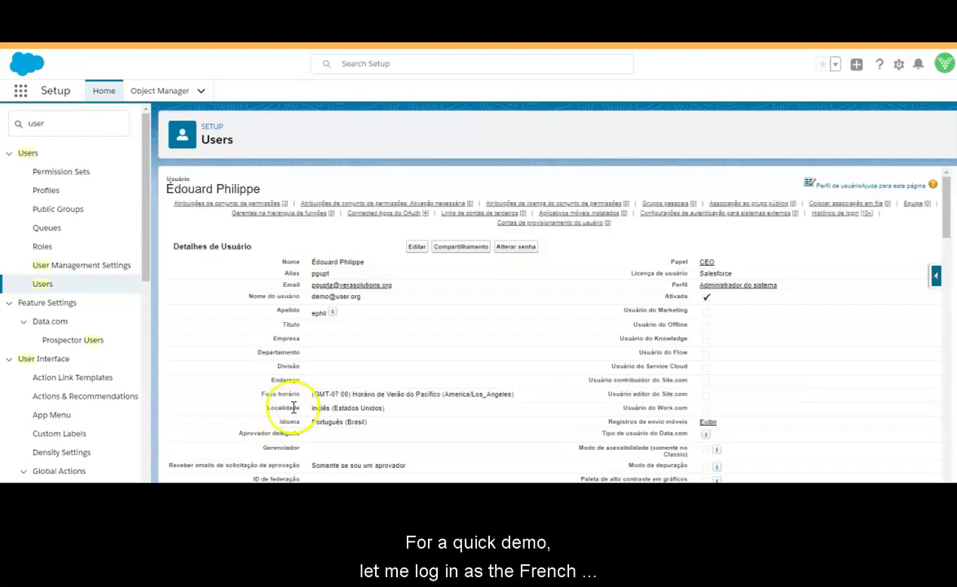
- On the Eradicate Polio project, go through the Framework, Indicators, Targets and Results tabs, now in Portuguese
key(alt+Tab)
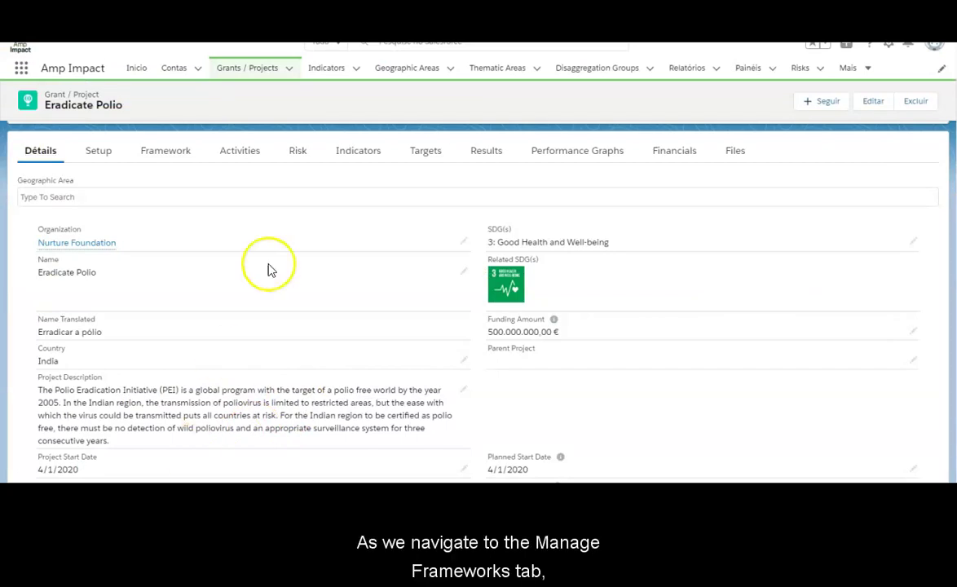
click(166, 150)
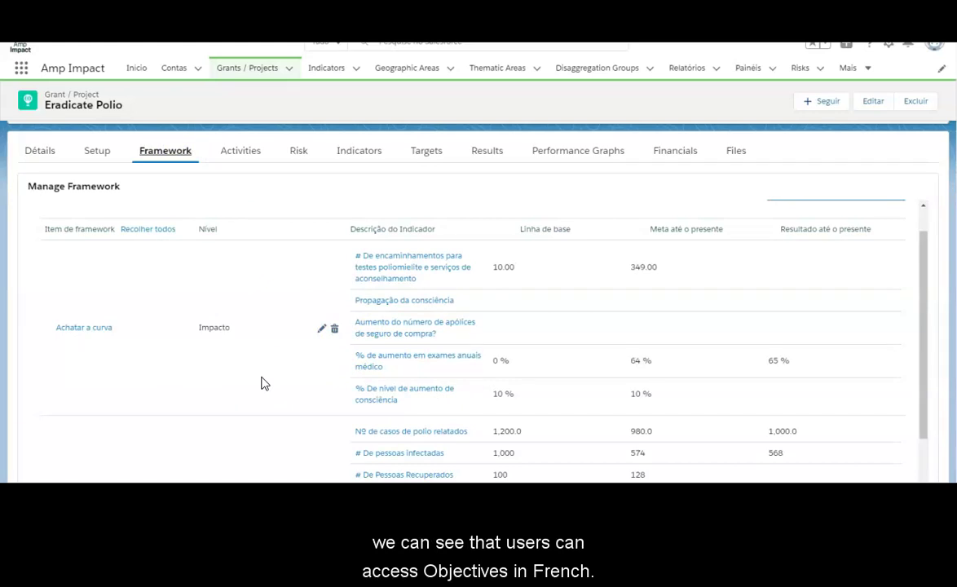
click(356, 154)
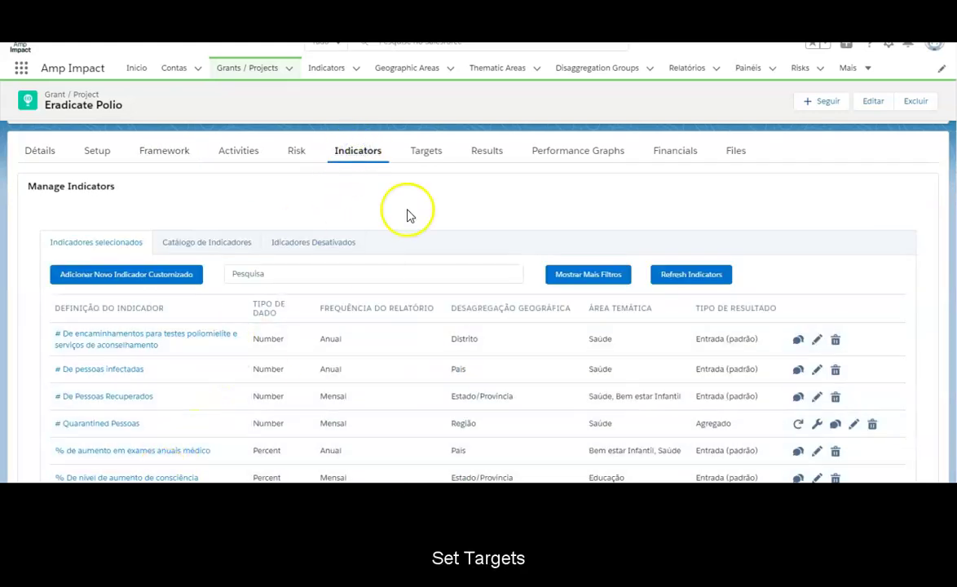
click(441, 156)
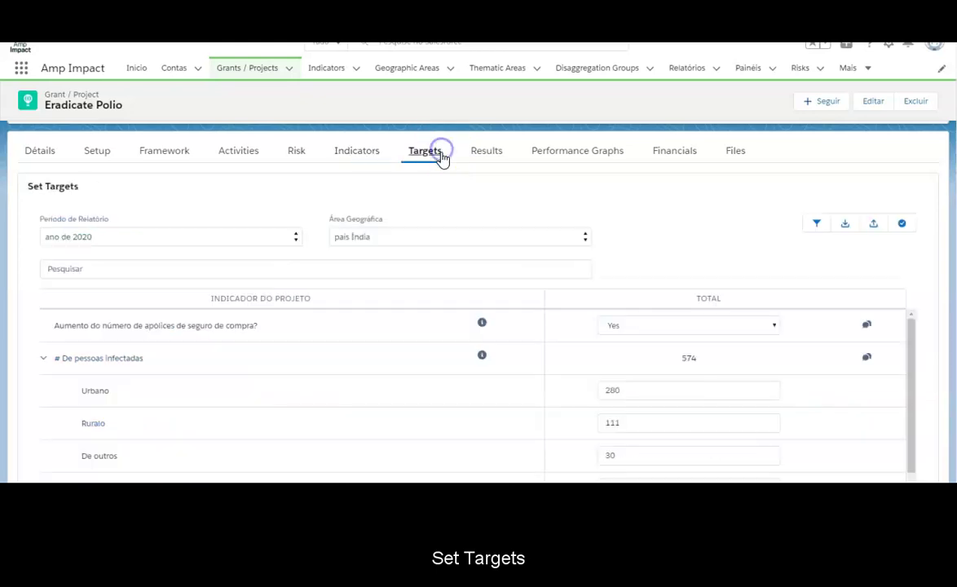
click(494, 158)
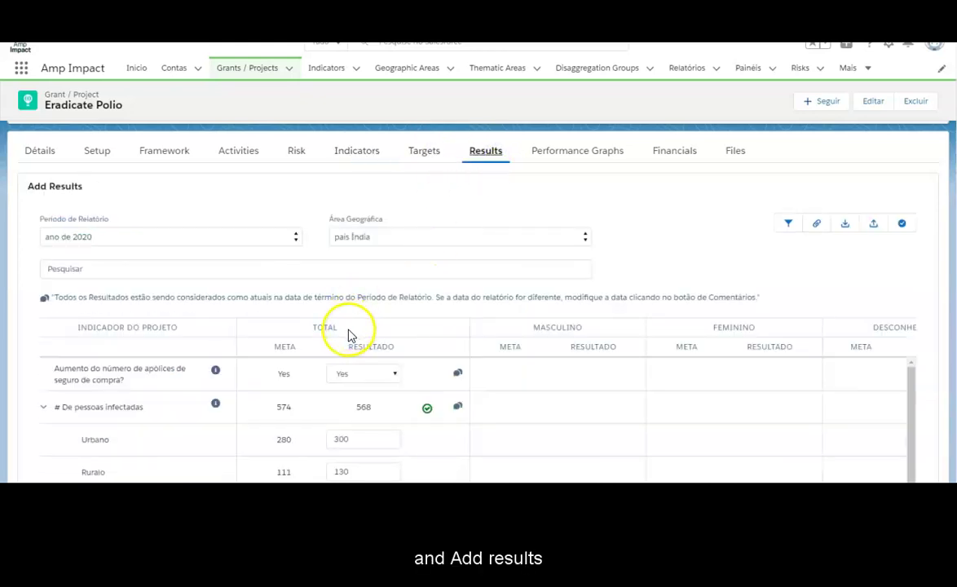